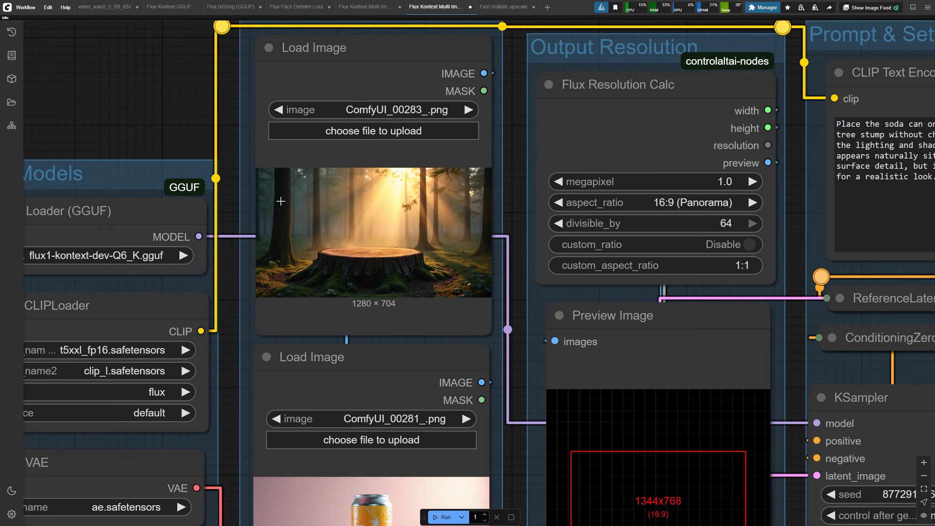
# Examine the image-stitch workflow from the loaded images through the prompt settings to the saved soda can image.
pyautogui.moveTo(376, 371); pyautogui.dragTo(331, 200)
pyautogui.scroll(-8, 334, 209)
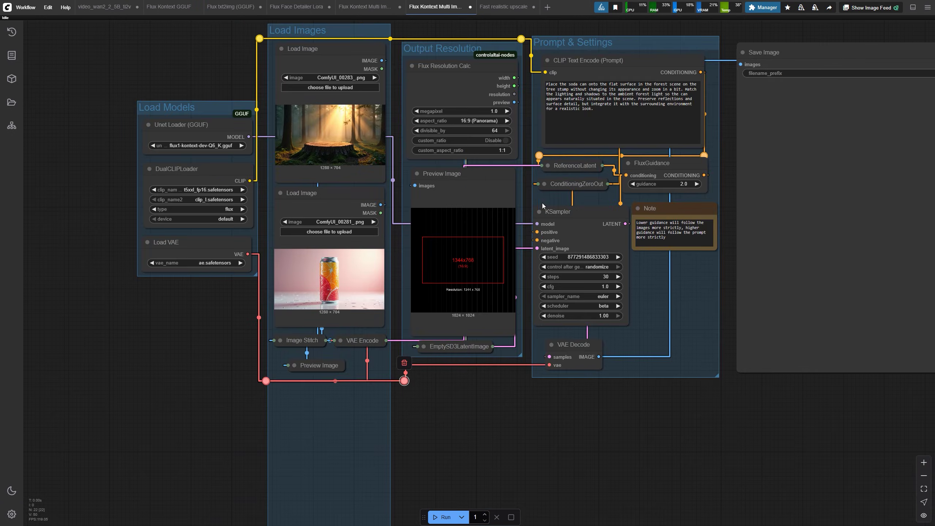
pyautogui.moveTo(542, 204); pyautogui.dragTo(374, 251)
pyautogui.scroll(-3, 374, 251)
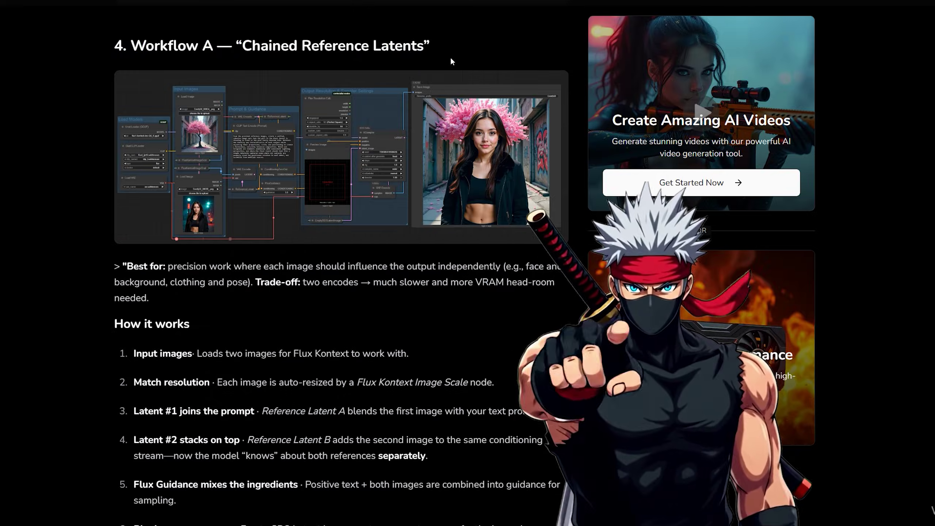
pyautogui.scroll(-1, 331, 147)
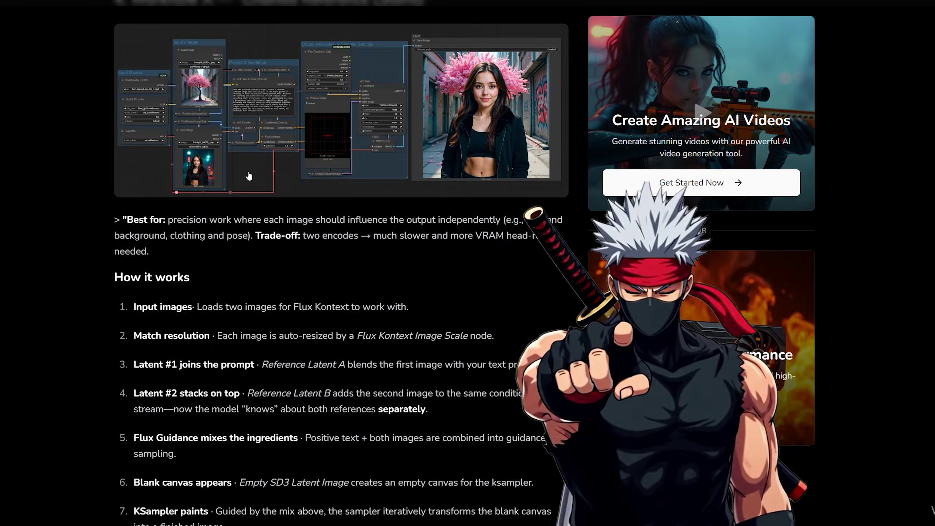
# Switch to the web guide and find the section on Workflow B, "Stitched Canvas".
pyautogui.scroll(-15, 249, 176)
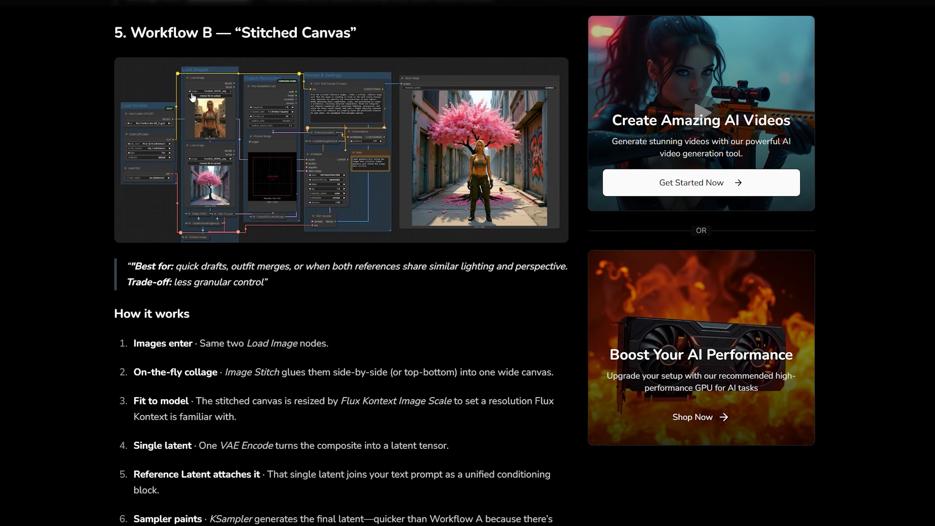
pyautogui.moveTo(115, 33); pyautogui.dragTo(418, 35)
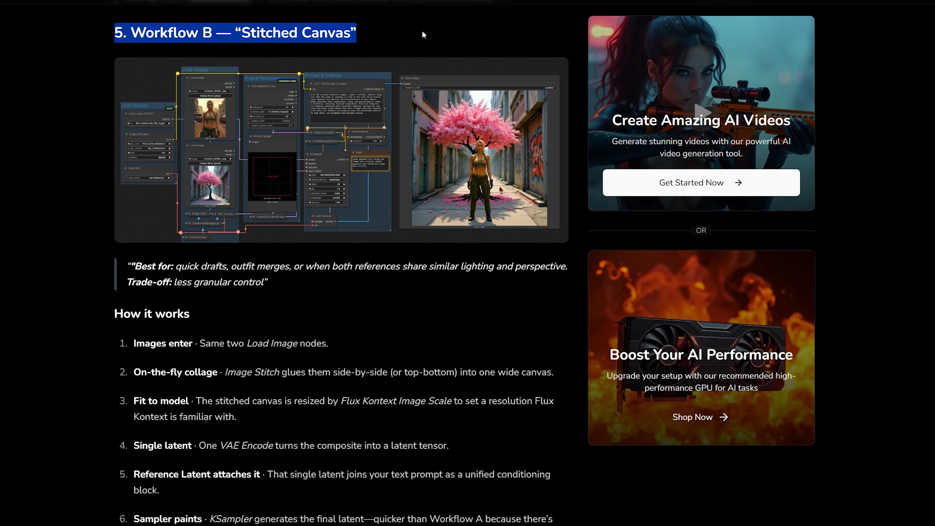
pyautogui.click(422, 29)
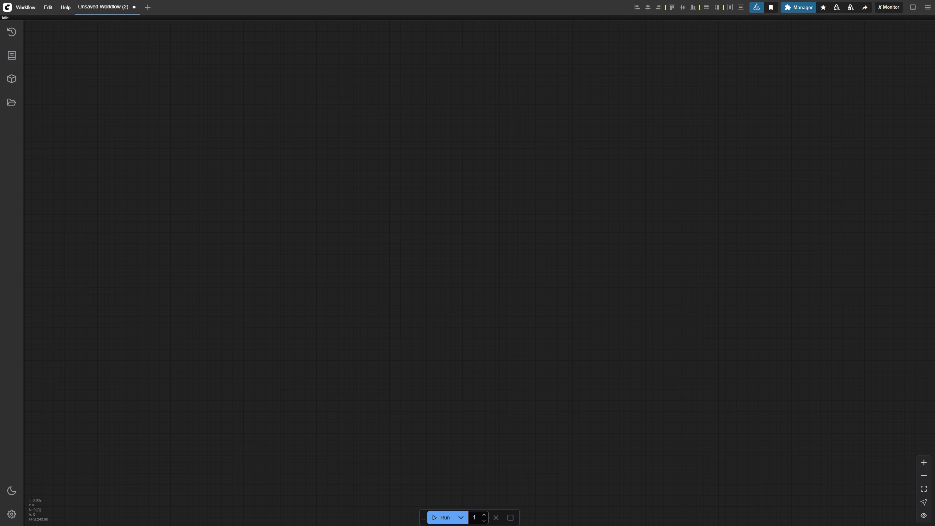
# Switch to ComfyUI and load the Flux Kontext Multi Image Stitch workflow onto the canvas.
pyautogui.moveTo(252, 246); pyautogui.dragTo(443, 245)
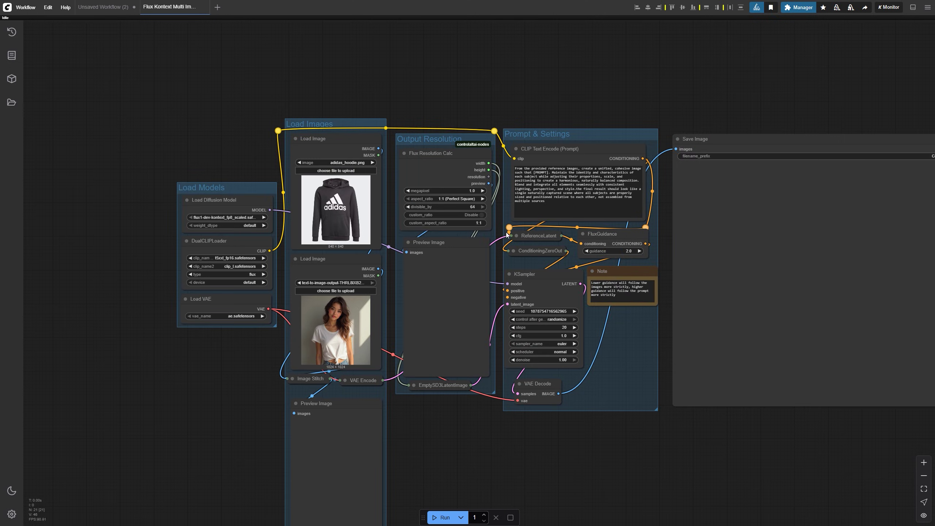
pyautogui.moveTo(134, 246); pyautogui.dragTo(119, 243)
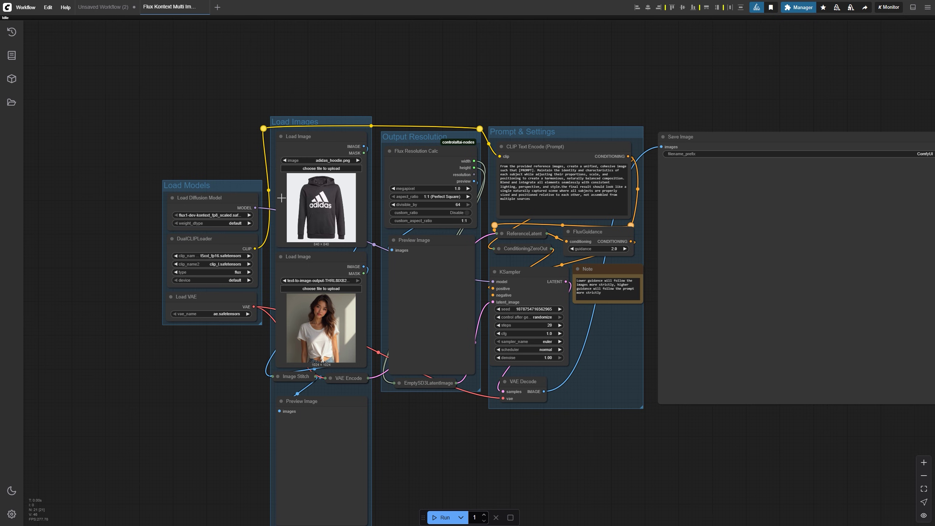
# Inspect the two Load Image nodes holding the hoodie image and the woman's portrait.
pyautogui.scroll(6, 303, 203)
pyautogui.moveTo(254, 210); pyautogui.dragTo(323, 172)
pyautogui.click(401, 43)
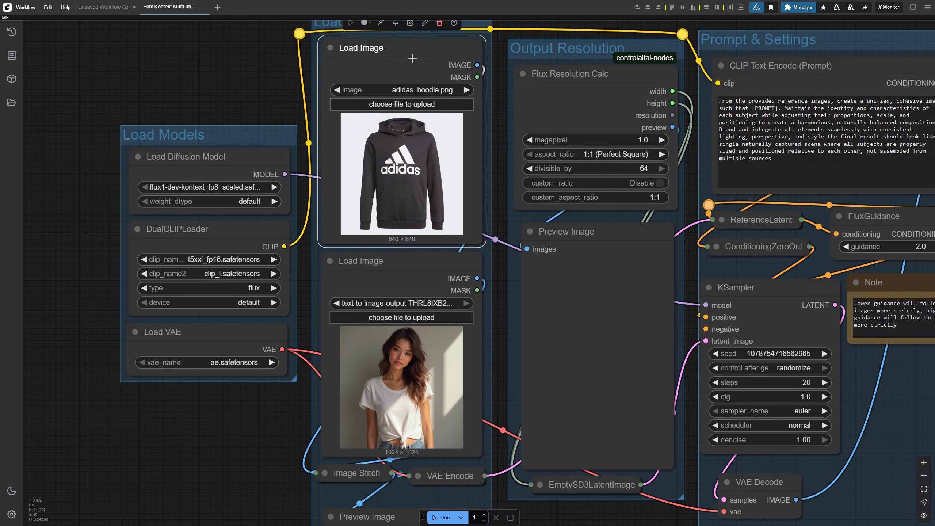
pyautogui.click(429, 281)
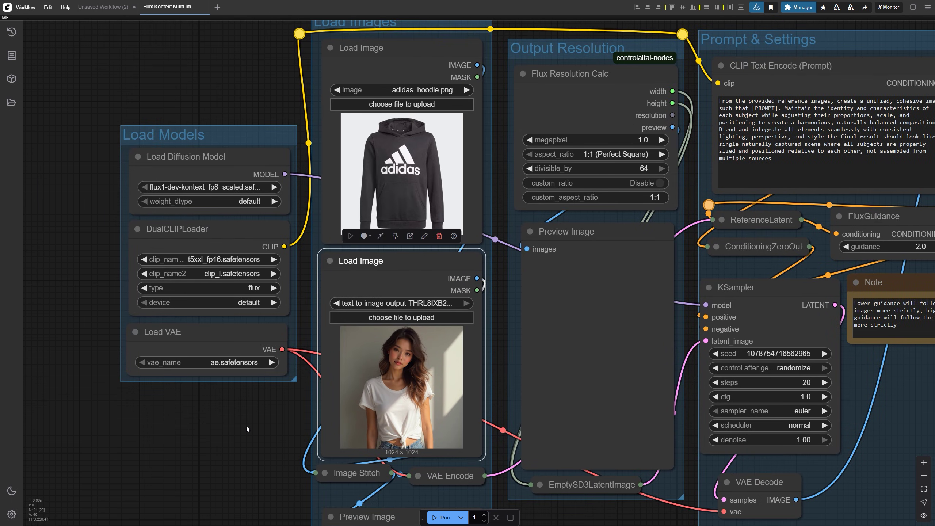
# Run the workflow and view the stitched input images in the Preview Image node of the Load Images group.
pyautogui.scroll(-4, 246, 426)
pyautogui.moveTo(246, 426); pyautogui.dragTo(242, 282)
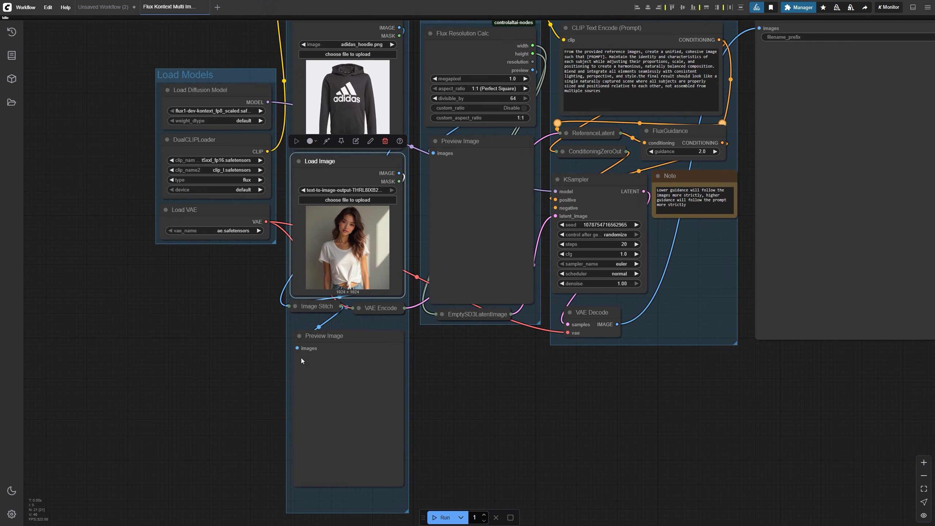
pyautogui.click(437, 518)
pyautogui.moveTo(442, 456); pyautogui.dragTo(469, 426)
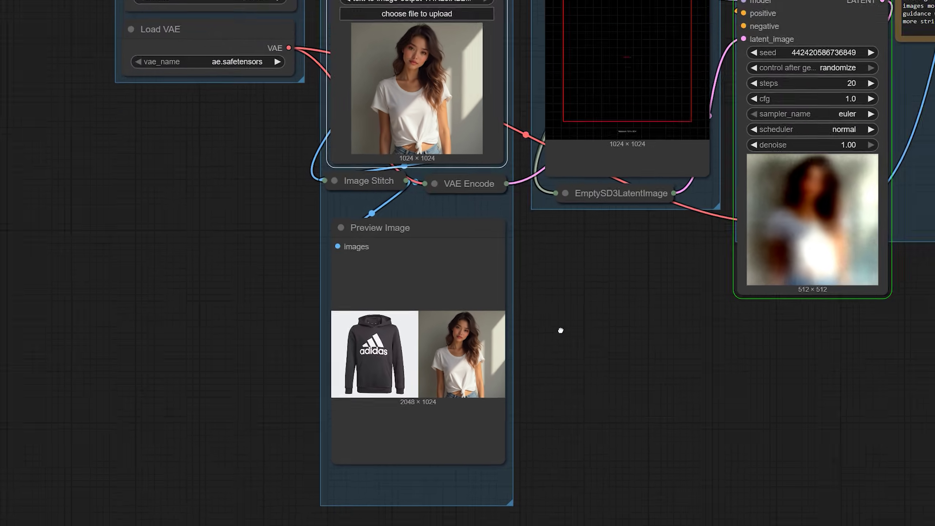
pyautogui.moveTo(627, 273); pyautogui.dragTo(470, 497)
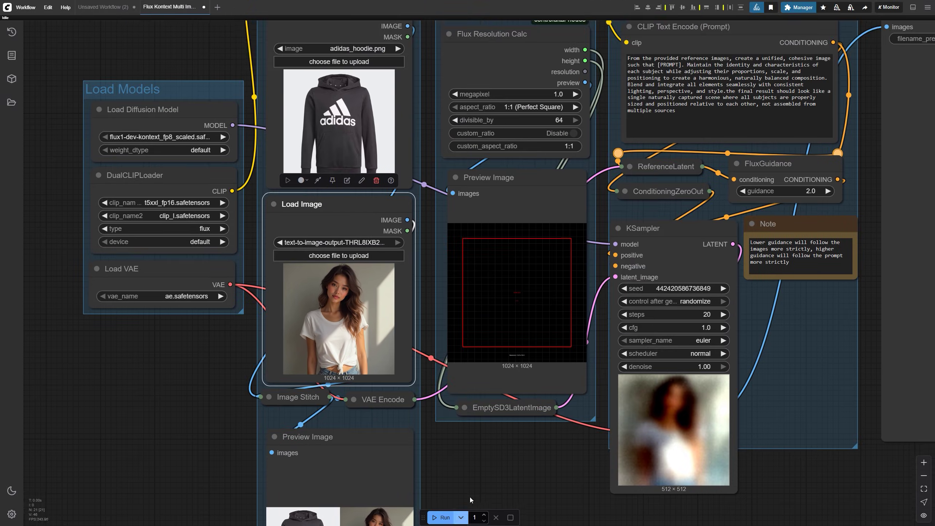
# Examine the VAE Encode, ReferenceLatent and CLIP Text Encode nodes, the template prompt text and the two input images.
pyautogui.click(382, 401)
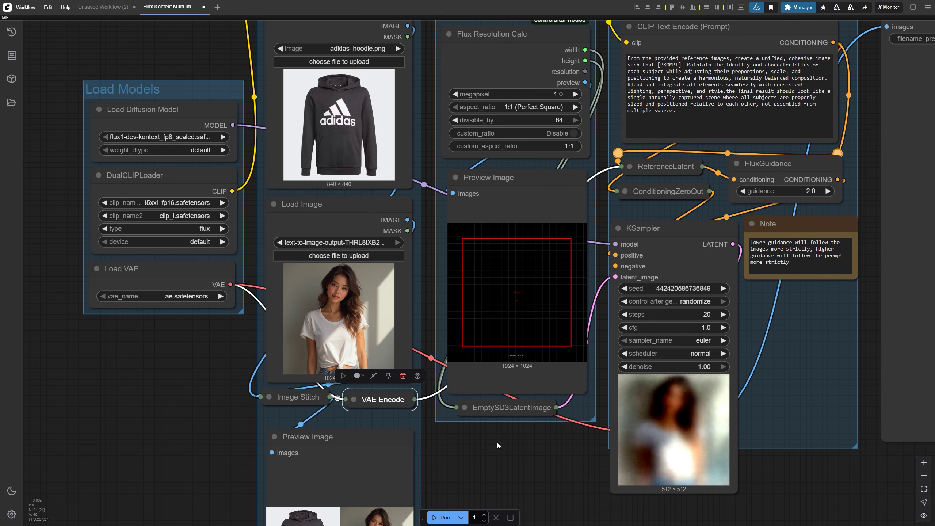
pyautogui.scroll(-1, 495, 447)
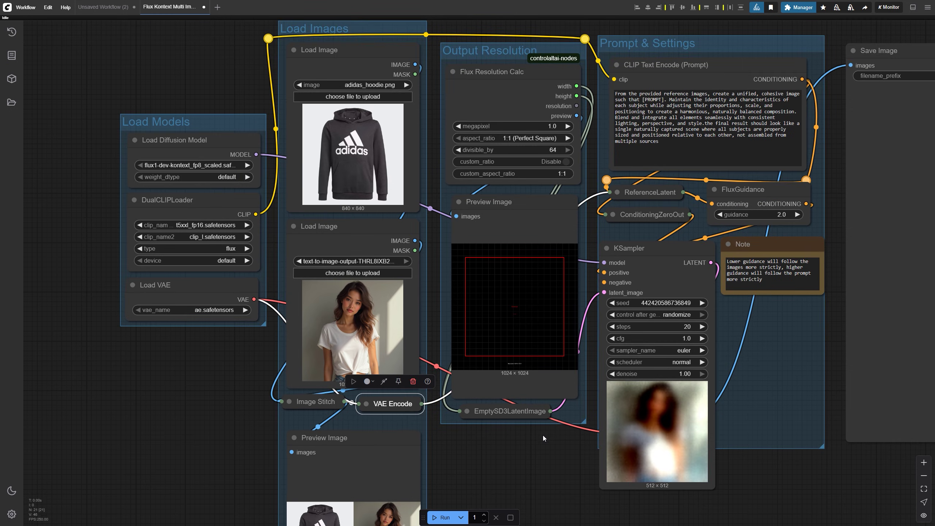
pyautogui.moveTo(543, 436); pyautogui.dragTo(461, 481)
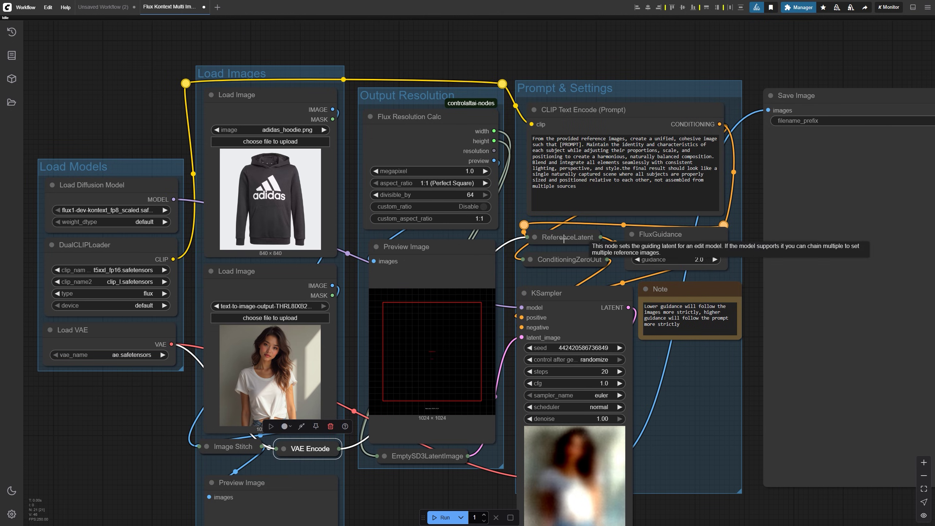
pyautogui.click(563, 239)
pyautogui.click(576, 113)
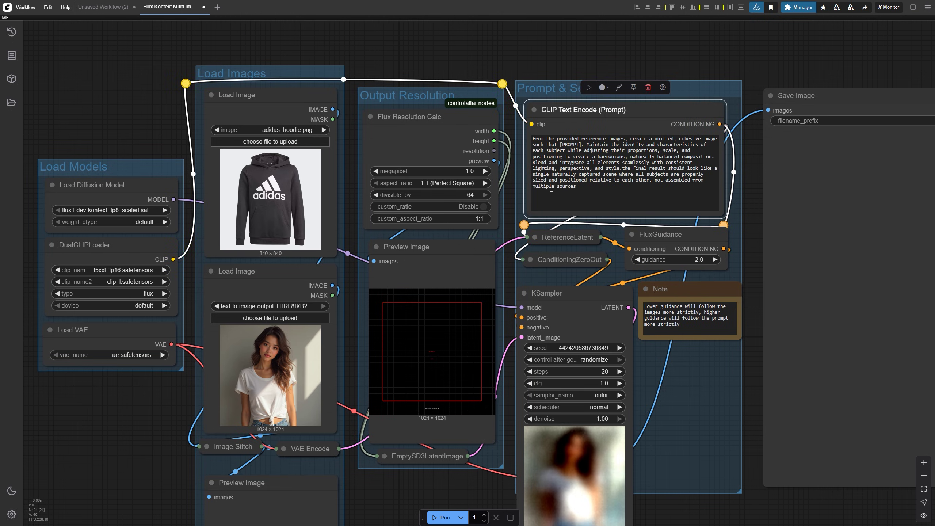
pyautogui.moveTo(601, 286); pyautogui.dragTo(536, 243)
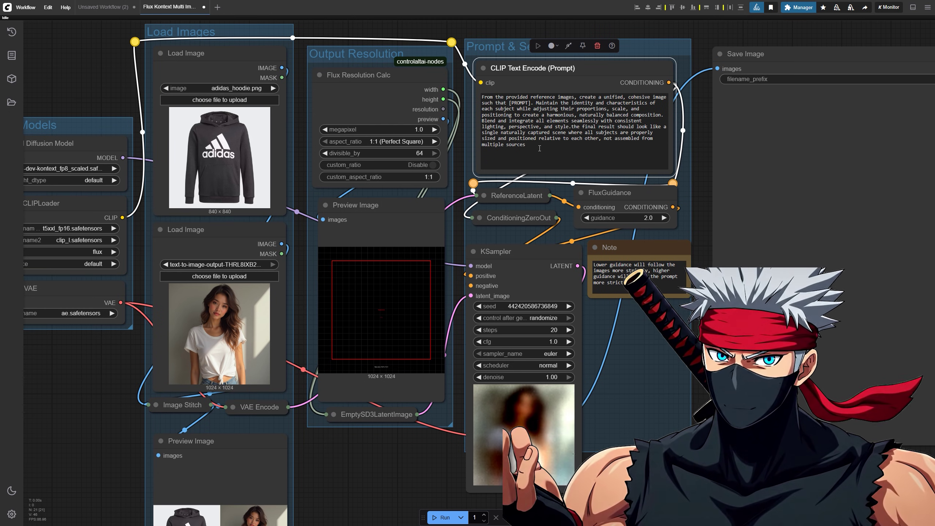
pyautogui.moveTo(539, 148); pyautogui.dragTo(473, 97)
pyautogui.moveTo(307, 147); pyautogui.dragTo(450, 199)
pyautogui.scroll(1, 396, 201)
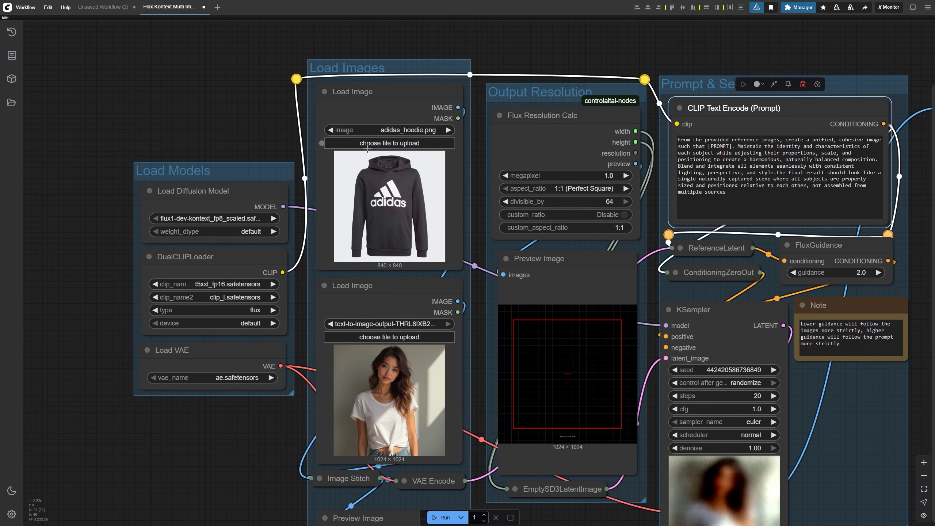
pyautogui.scroll(-3, 470, 236)
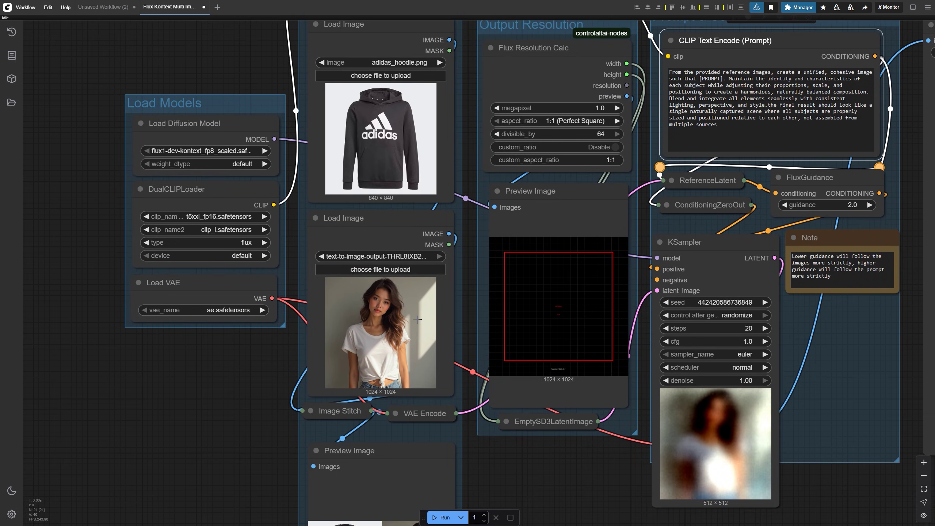
# Overwrite the prompt with one replacing the woman's shirt with the black sweater, fitting her body naturally and following the same posture, lighting, and shadows.
pyautogui.moveTo(728, 140); pyautogui.dragTo(663, 75)
pyautogui.press('BackSpace')
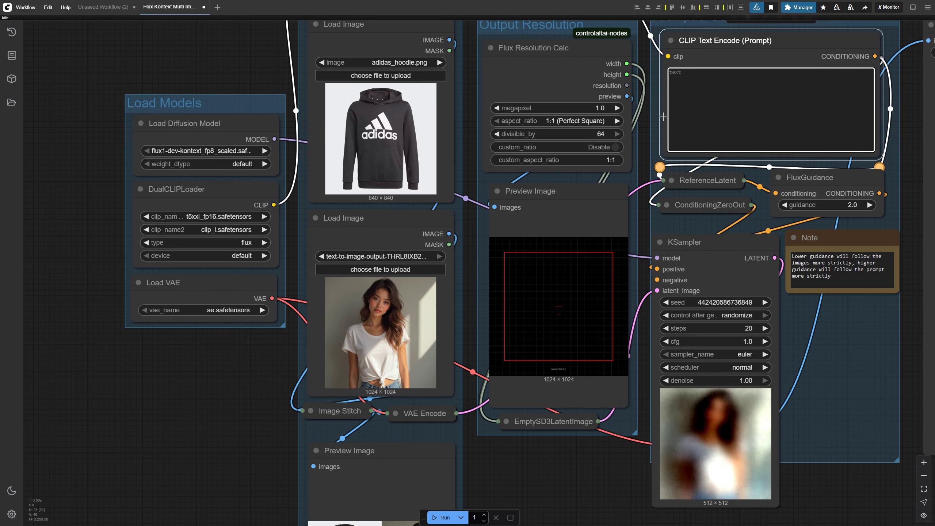
pyautogui.scroll(-10, 641, 227)
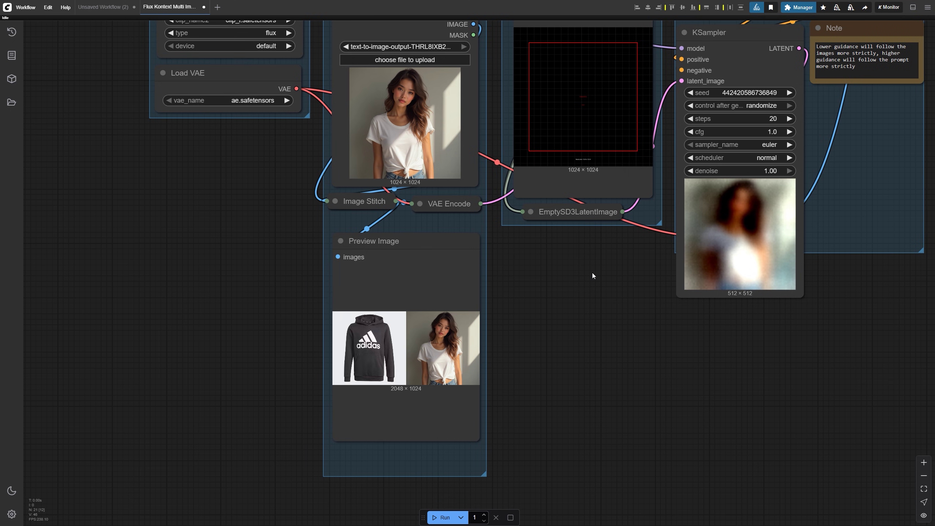
pyautogui.moveTo(592, 272); pyautogui.dragTo(304, 500)
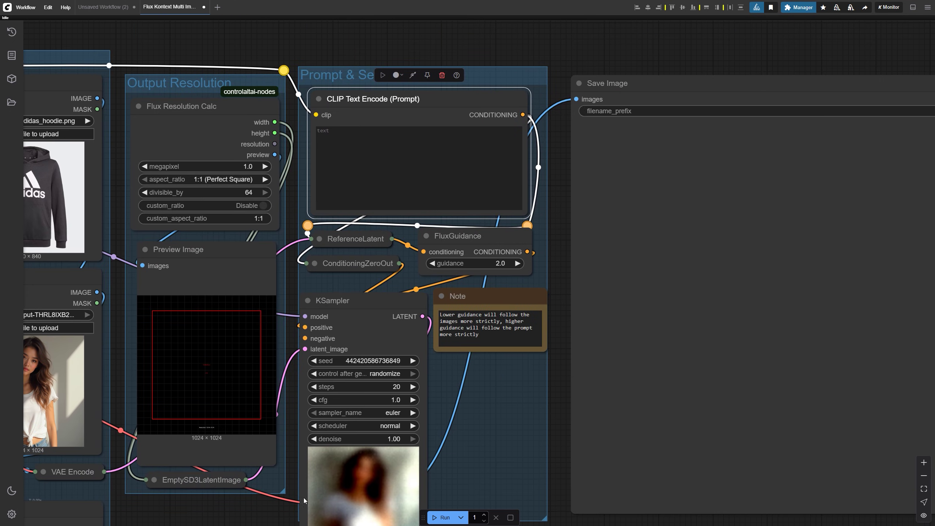
pyautogui.write("Replace the woman's shirt with the black sweater. Ensure the sweatshirt fits naturally on her body, following the same posture, lighting, and shadows.")
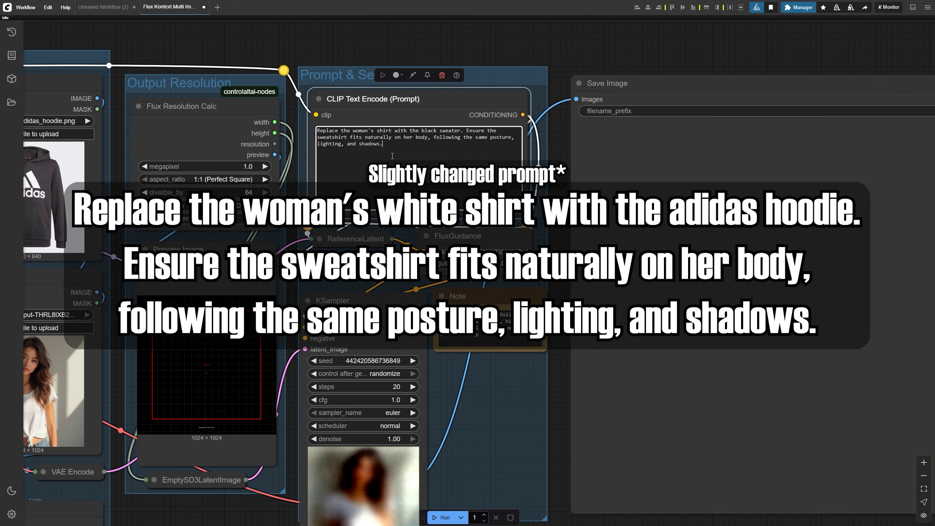
pyautogui.moveTo(558, 258); pyautogui.dragTo(659, 184)
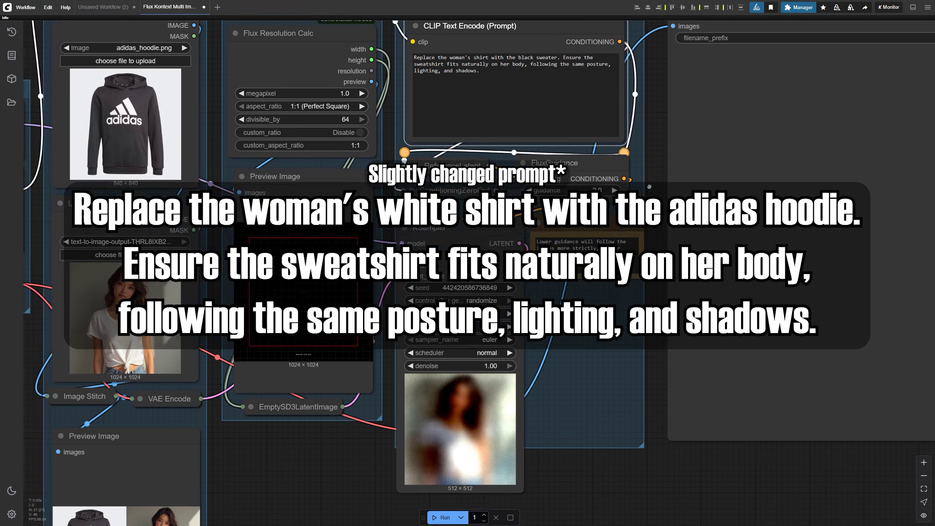
pyautogui.scroll(-1, 659, 184)
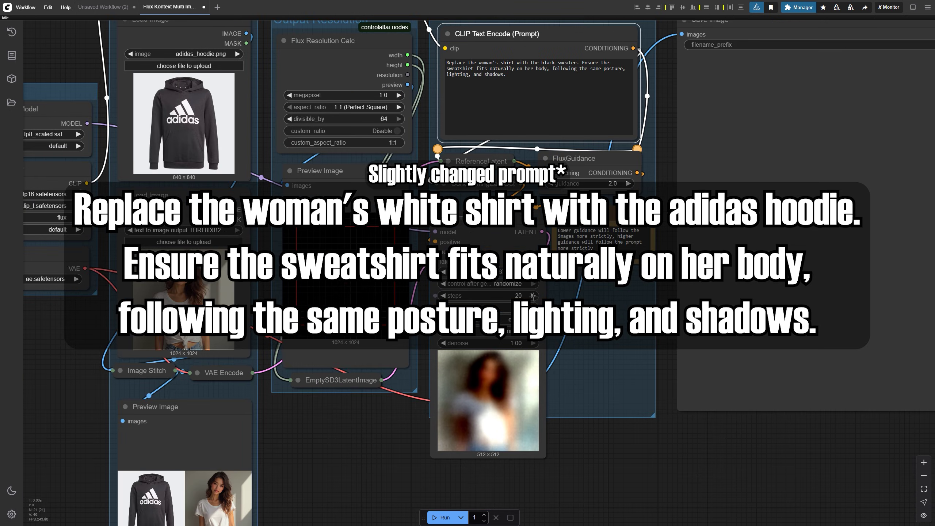
# Set the DualCLIPLoader text encoders to t5xxl_fp16.safetensors and clip_l.safetensors.
pyautogui.moveTo(580, 298); pyautogui.dragTo(869, 349)
pyautogui.scroll(2, 257, 168)
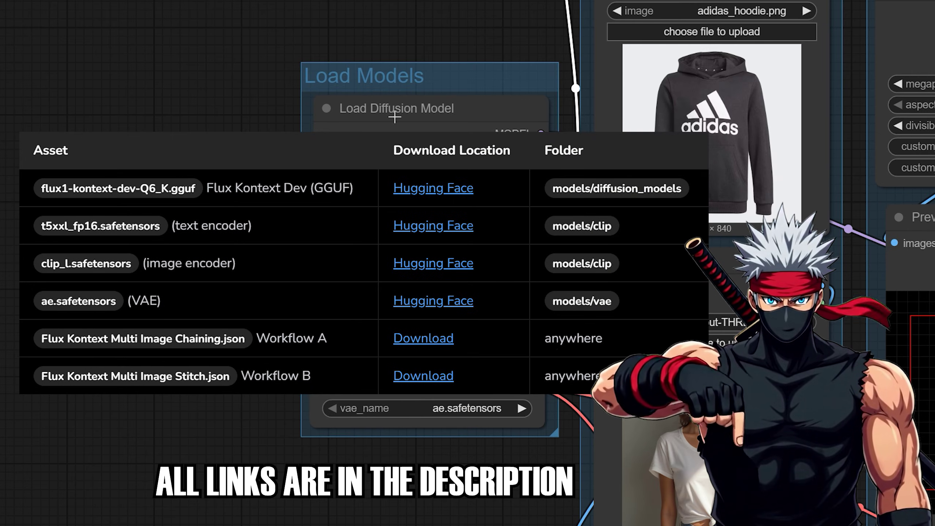
pyautogui.click(434, 259)
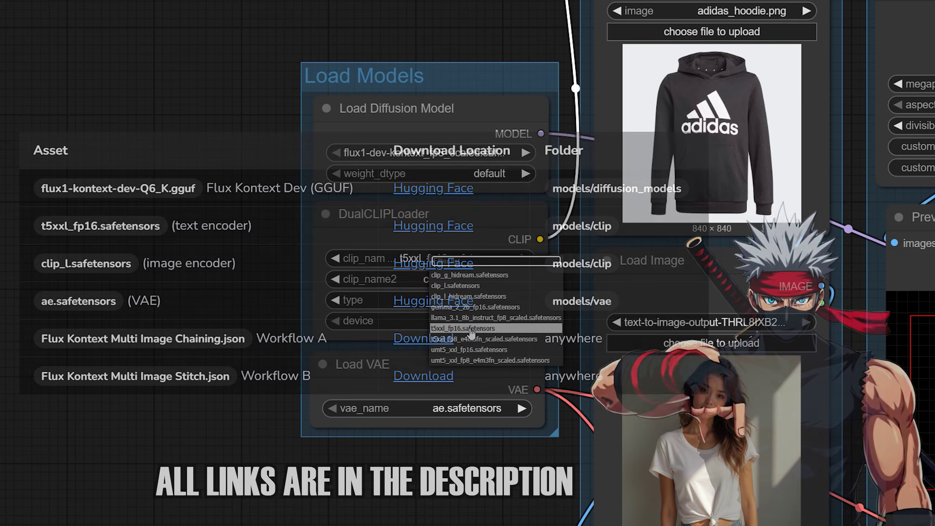
pyautogui.click(469, 329)
pyautogui.click(445, 279)
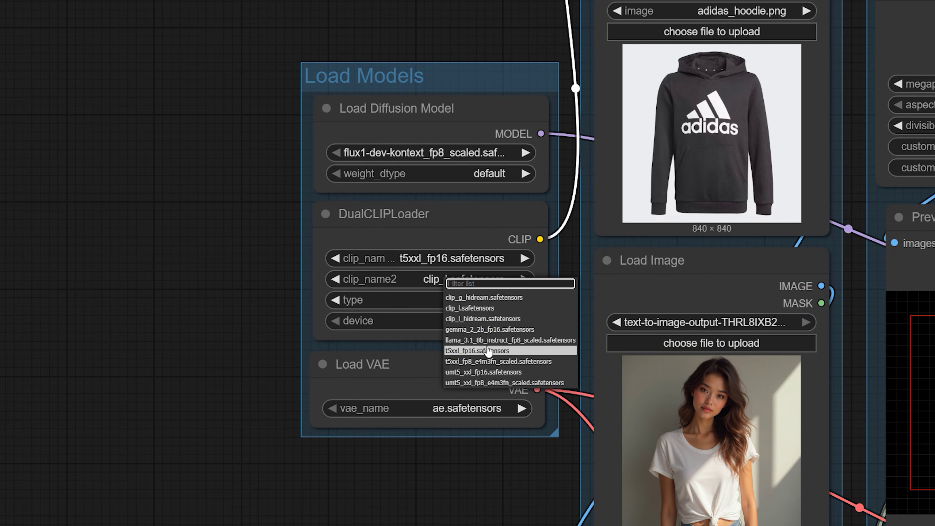
pyautogui.click(470, 308)
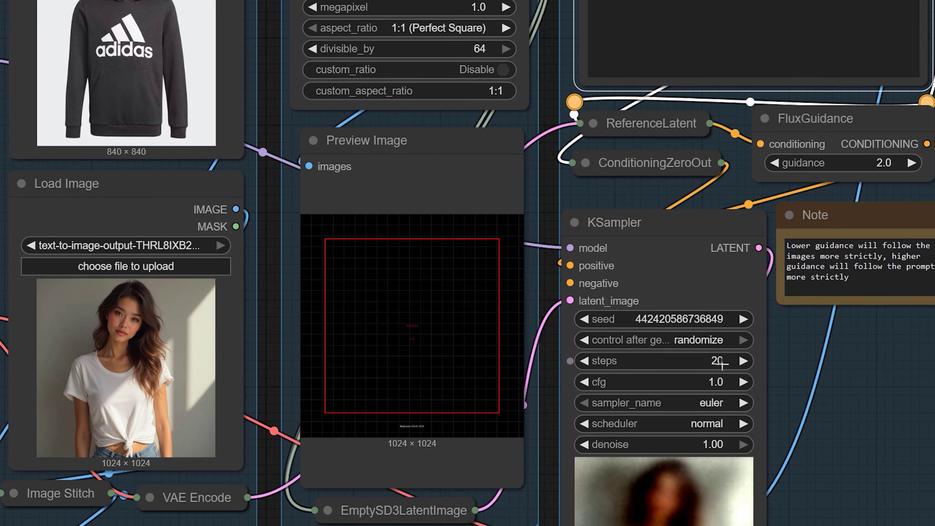
# Set the KSampler steps to 25 and view the generated image in the Save Image node.
pyautogui.click(722, 364)
pyautogui.write('25')
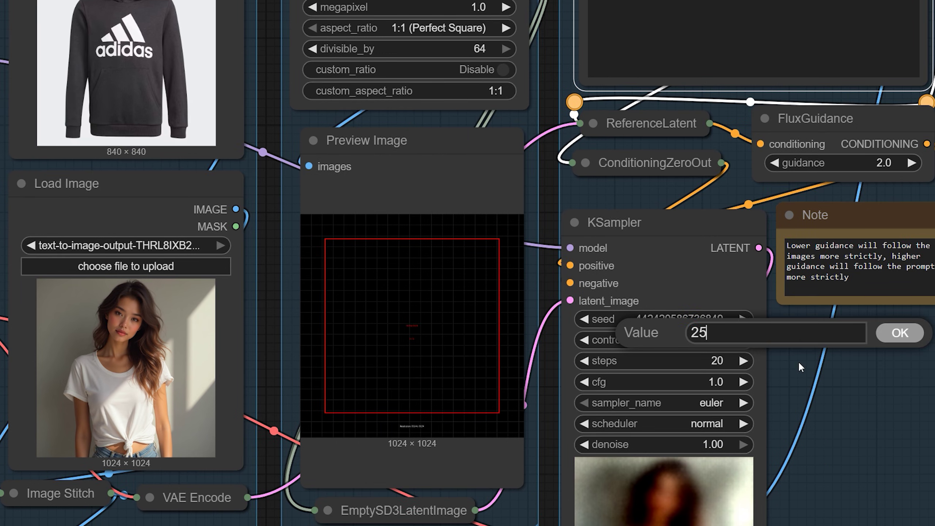
pyautogui.click(904, 333)
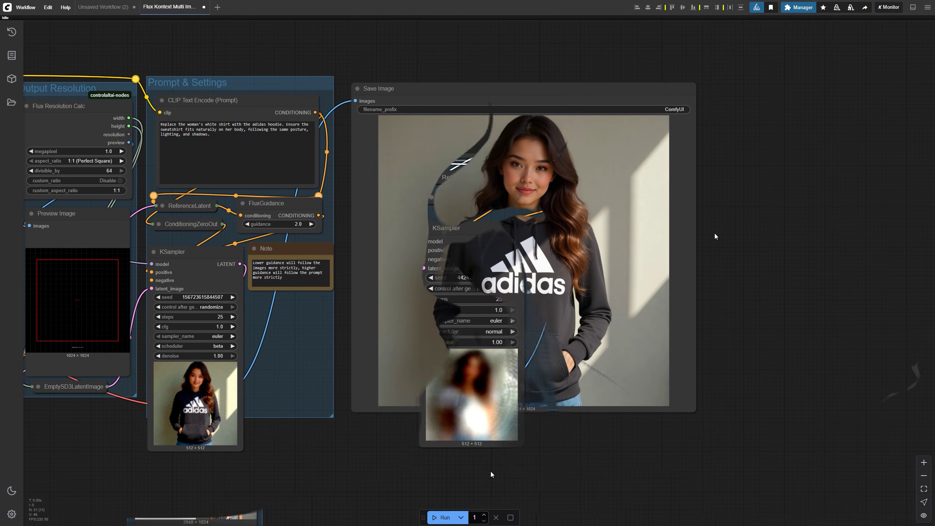
pyautogui.moveTo(713, 248); pyautogui.dragTo(844, 232)
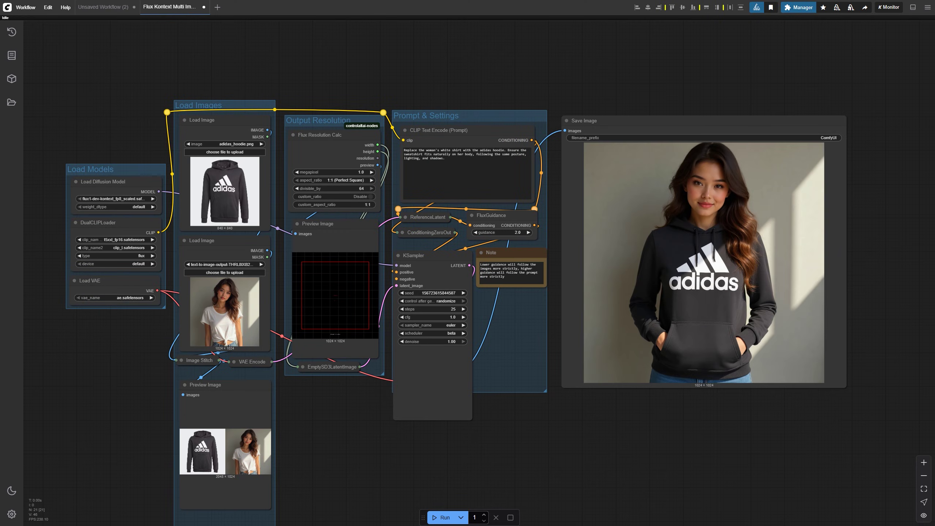
# Examine the chained reference latent workflow, including both VAE Encode and ReferenceLatent nodes around the headphone prompt.
pyautogui.moveTo(408, 91); pyautogui.dragTo(421, 52)
pyautogui.scroll(-3, 417, 90)
pyautogui.scroll(3, 369, 99)
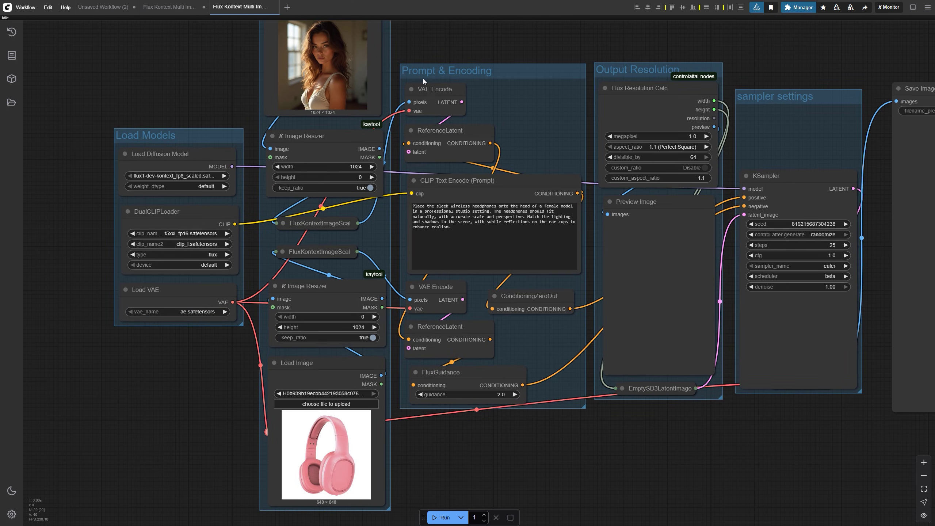
pyautogui.click(440, 134)
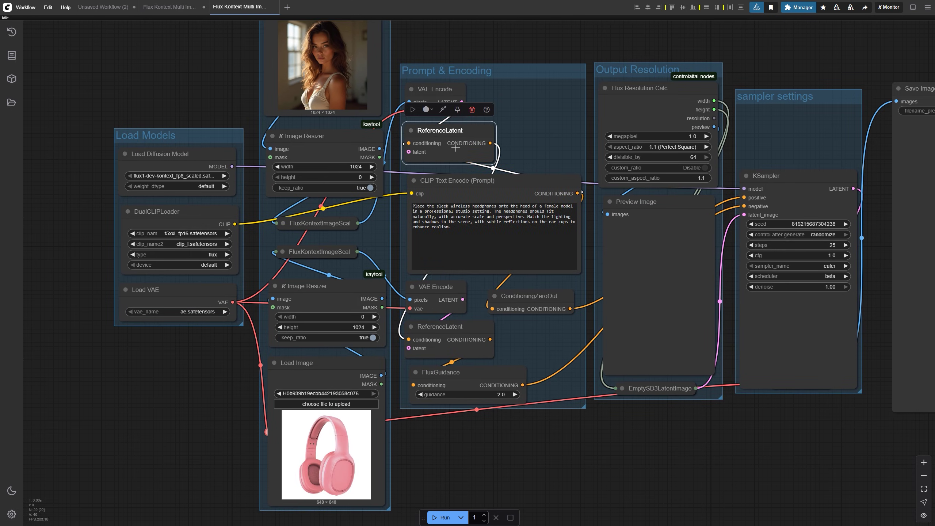
pyautogui.click(442, 290)
pyautogui.click(437, 93)
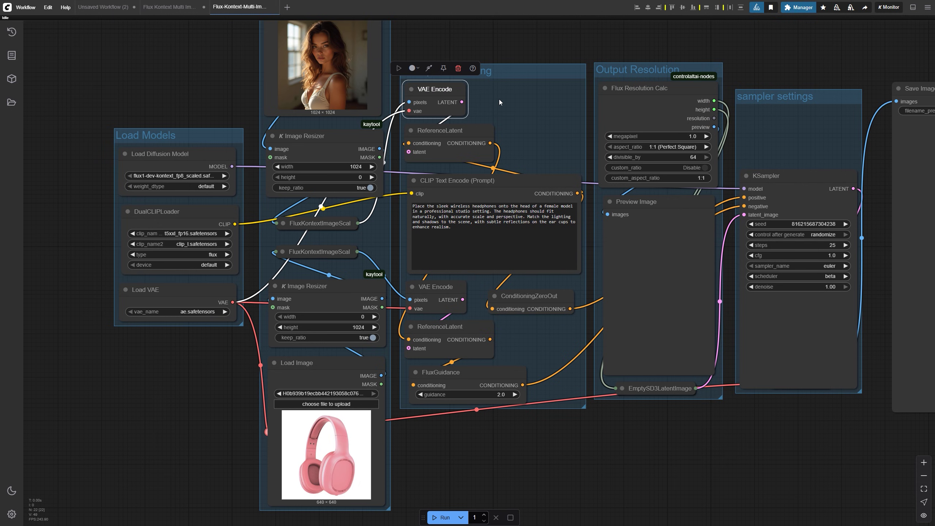
pyautogui.click(535, 48)
pyautogui.moveTo(454, 56); pyautogui.dragTo(516, 101)
pyautogui.moveTo(455, 176); pyautogui.dragTo(460, 103)
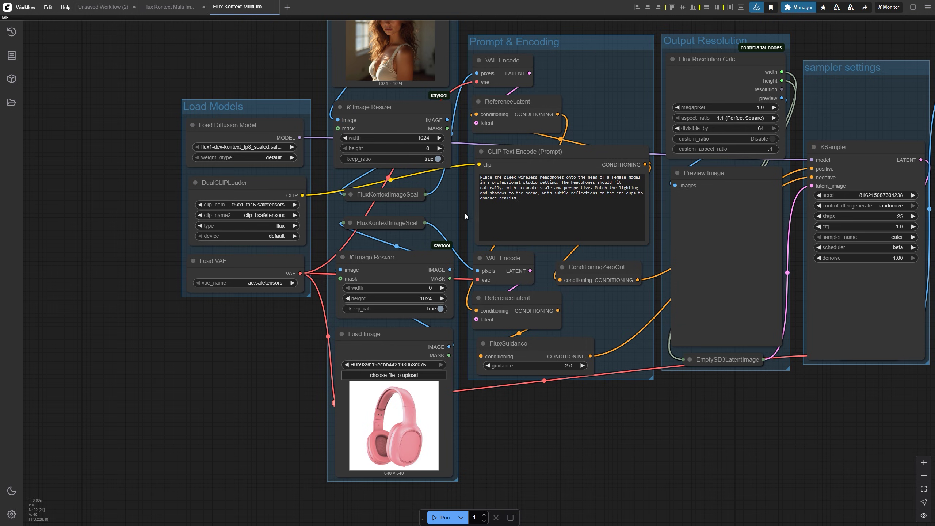
# Run the chained reference latent workflow with the prompt placing the wireless headphones on the woman's head, and follow its output.
pyautogui.moveTo(465, 213); pyautogui.dragTo(322, 245)
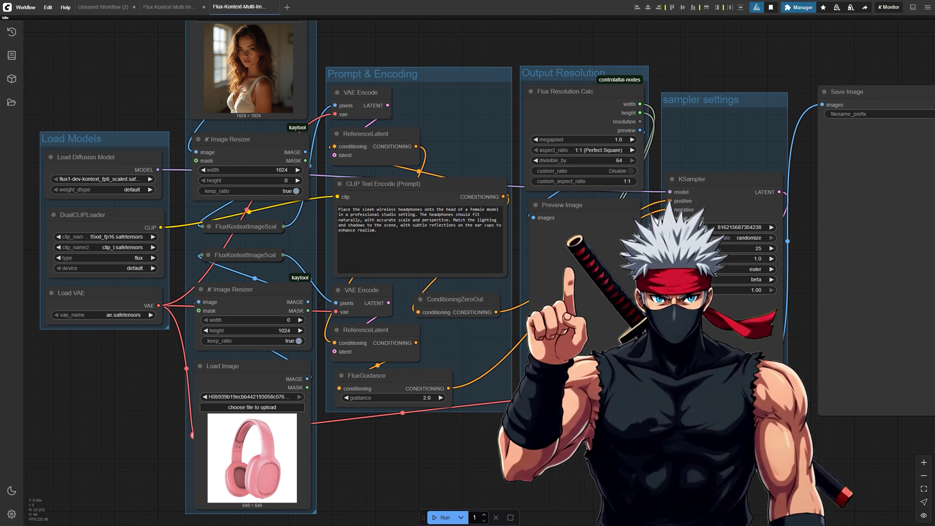
pyautogui.moveTo(656, 248); pyautogui.dragTo(594, 244)
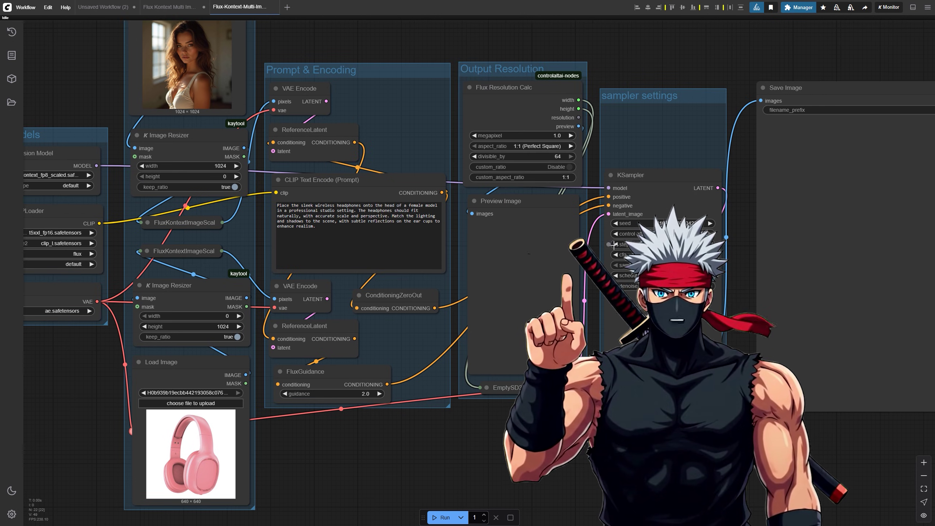
pyautogui.moveTo(327, 232); pyautogui.dragTo(440, 235)
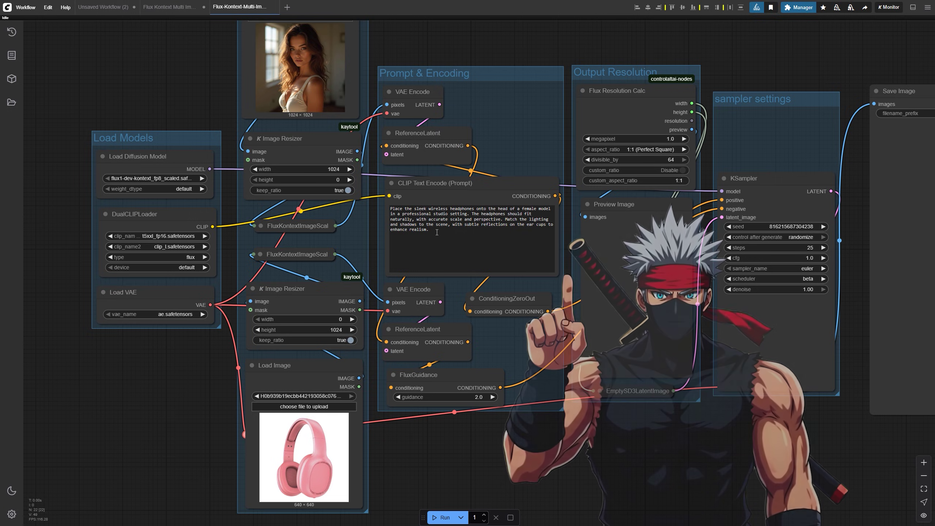
pyautogui.click(437, 231)
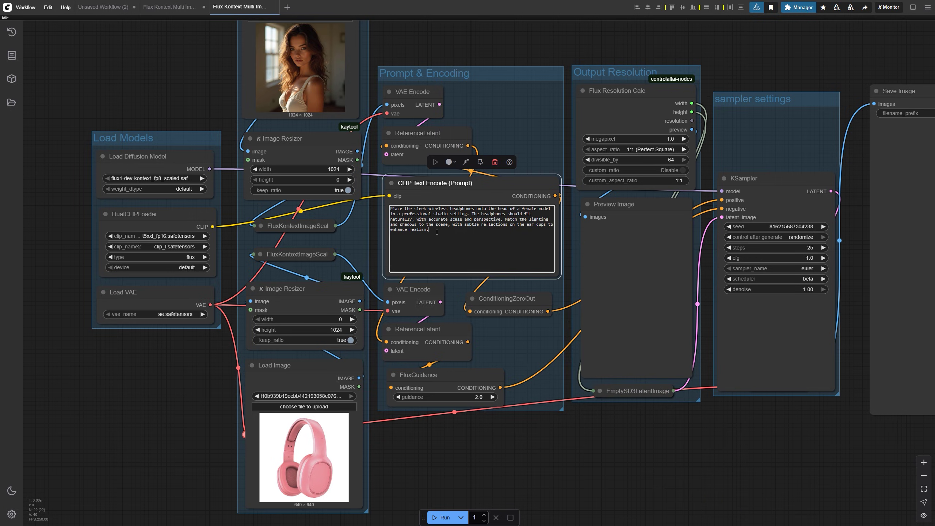
pyautogui.click(438, 518)
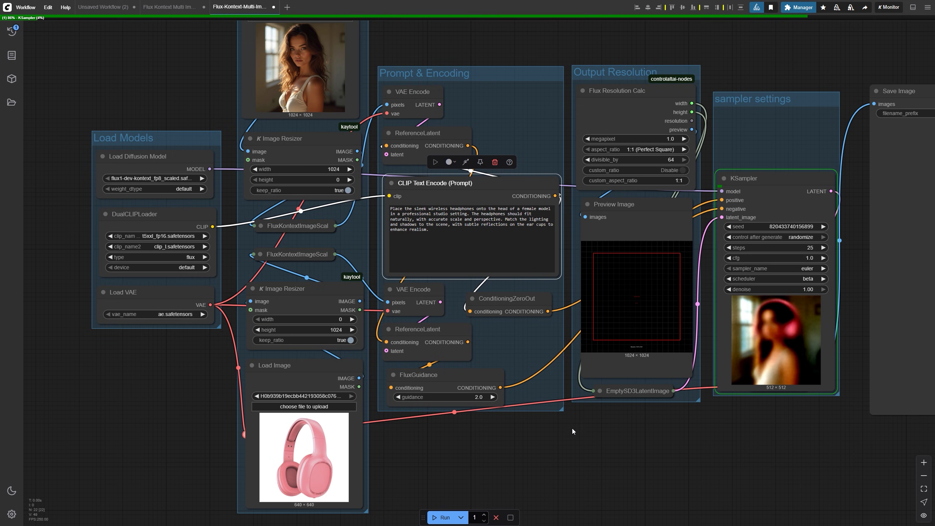
pyautogui.scroll(-1, 573, 424)
pyautogui.moveTo(591, 424); pyautogui.dragTo(528, 422)
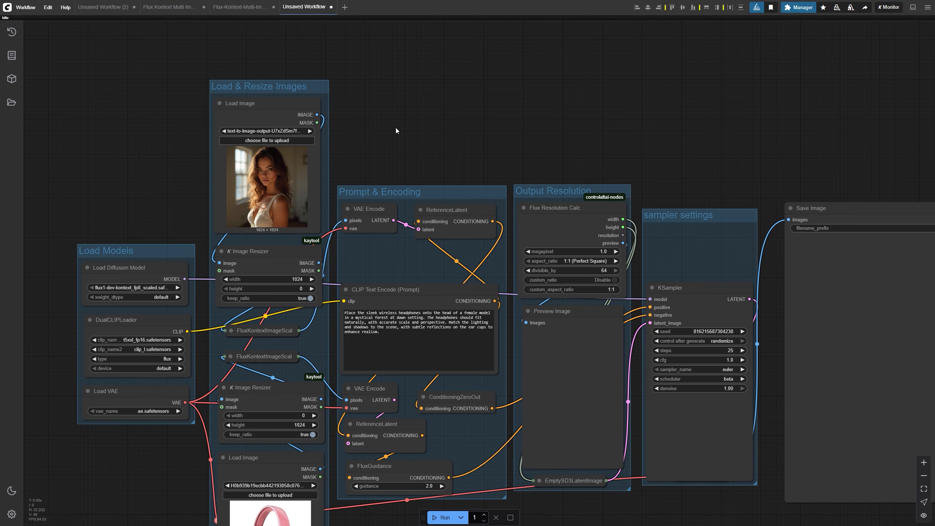
# Undo the last three changes to restore the forest Load Image node with its VAE Encode and ReferenceLatent nodes.
pyautogui.moveTo(396, 127); pyautogui.dragTo(417, 116)
pyautogui.hotkey('ctrl', 'z')
pyautogui.hotkey('ctrl', 'z')
pyautogui.hotkey('ctrl', 'z')
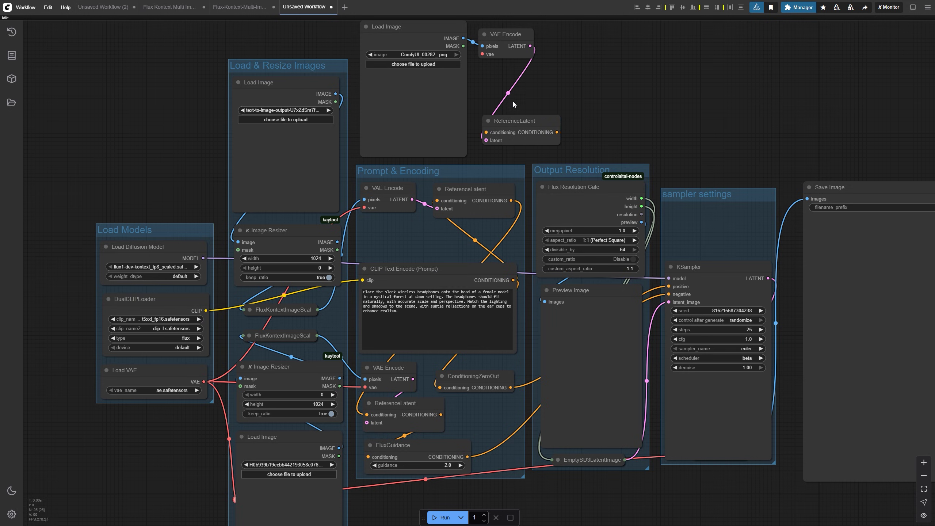
# Route the CLIP Text Encode conditioning through the forest image's ReferenceLatent into the woman image's ReferenceLatent.
pyautogui.moveTo(544, 92); pyautogui.dragTo(477, 109)
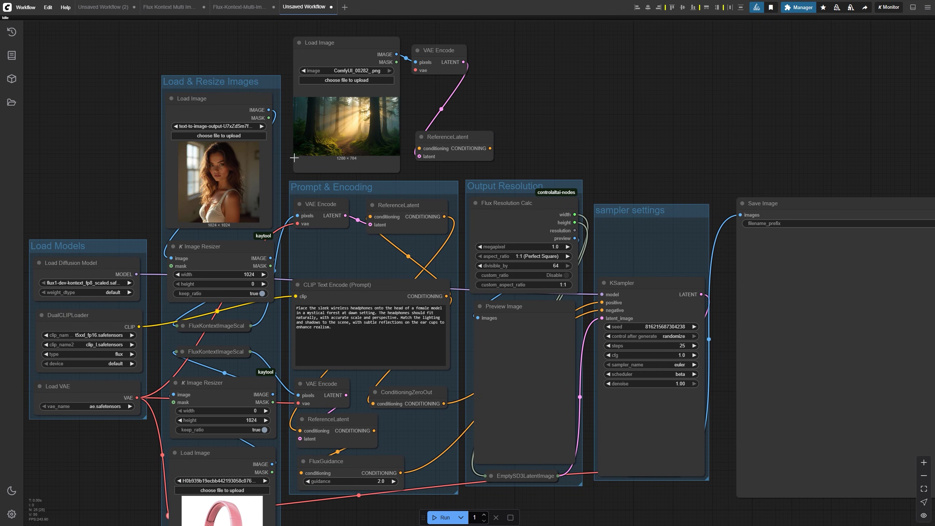
pyautogui.moveTo(289, 159); pyautogui.dragTo(313, 133)
pyautogui.moveTo(519, 92); pyautogui.dragTo(384, 200)
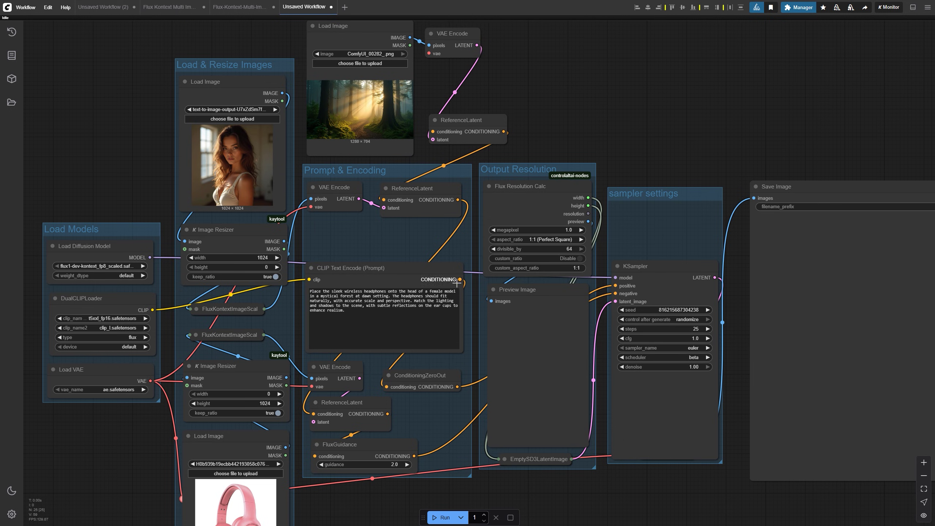
pyautogui.moveTo(460, 279); pyautogui.dragTo(433, 131)
pyautogui.scroll(1, 457, 143)
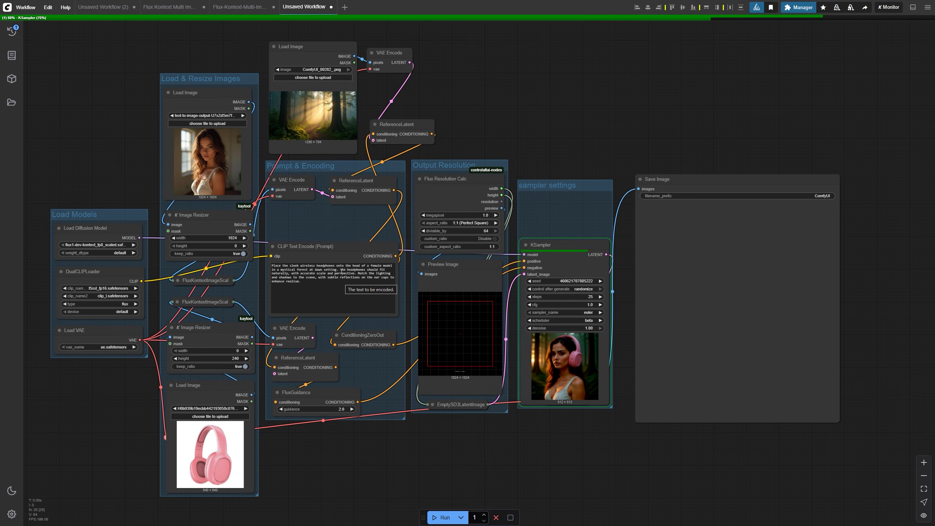
pyautogui.moveTo(634, 147); pyautogui.dragTo(476, 128)
pyautogui.moveTo(718, 256); pyautogui.dragTo(643, 252)
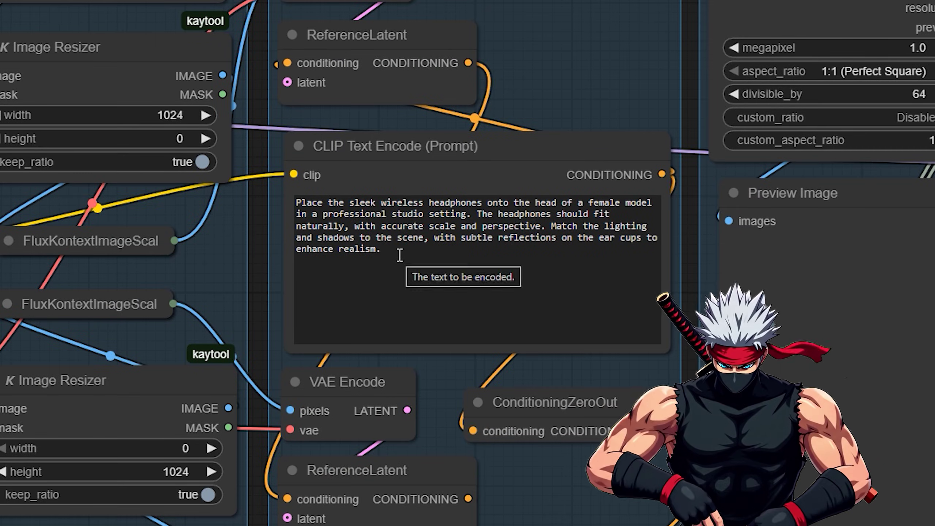
# Review the headphone workflow's prompt, the headphone Image Resizer and the generated images, comparing the size of the headphones.
pyautogui.click(400, 255)
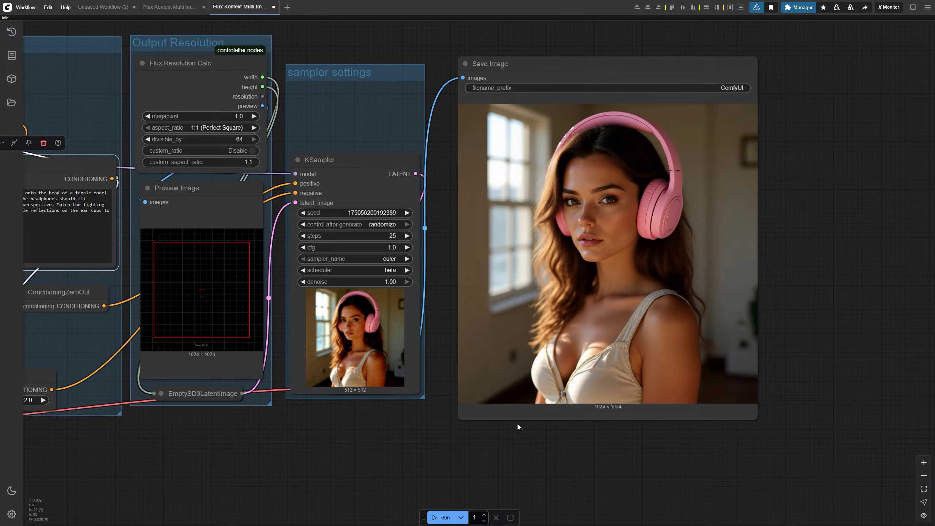
pyautogui.scroll(-1, 518, 426)
pyautogui.moveTo(756, 304); pyautogui.dragTo(695, 309)
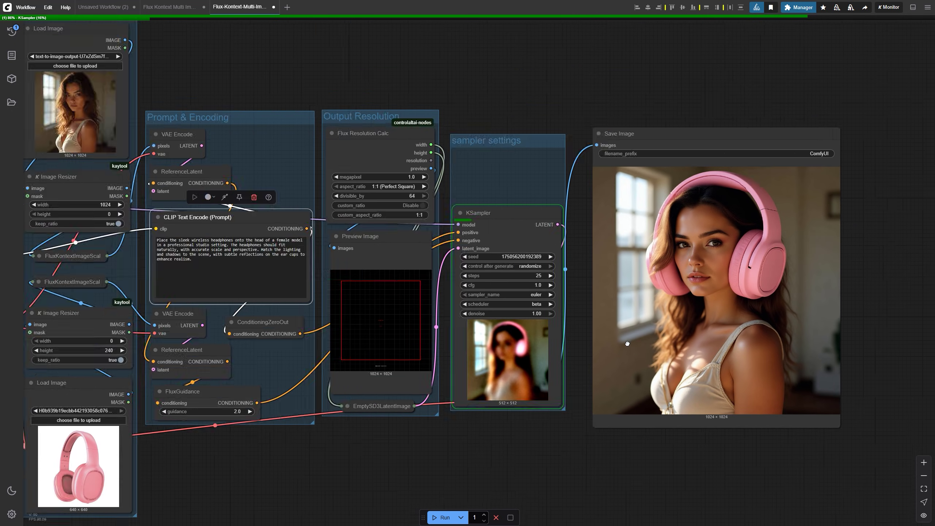
pyautogui.moveTo(627, 344); pyautogui.dragTo(895, 280)
pyautogui.moveTo(478, 380); pyautogui.dragTo(517, 389)
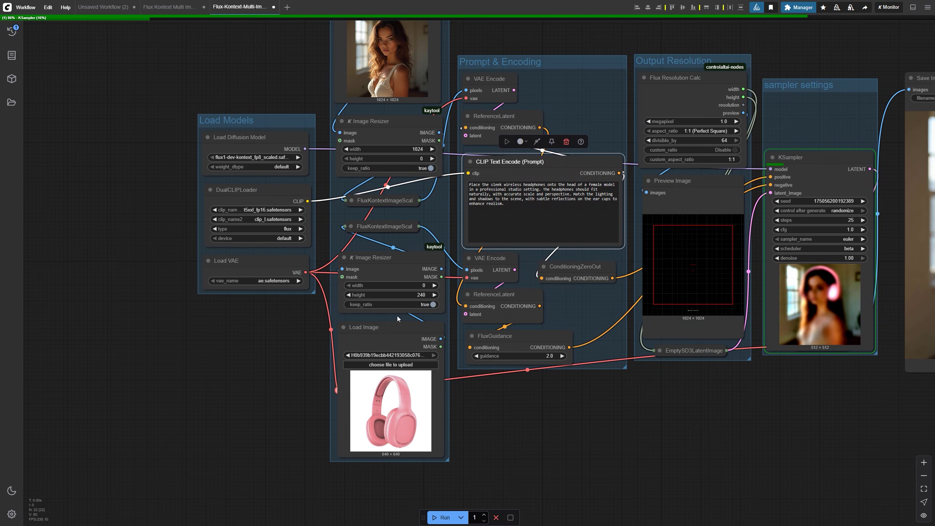
pyautogui.scroll(4, 399, 320)
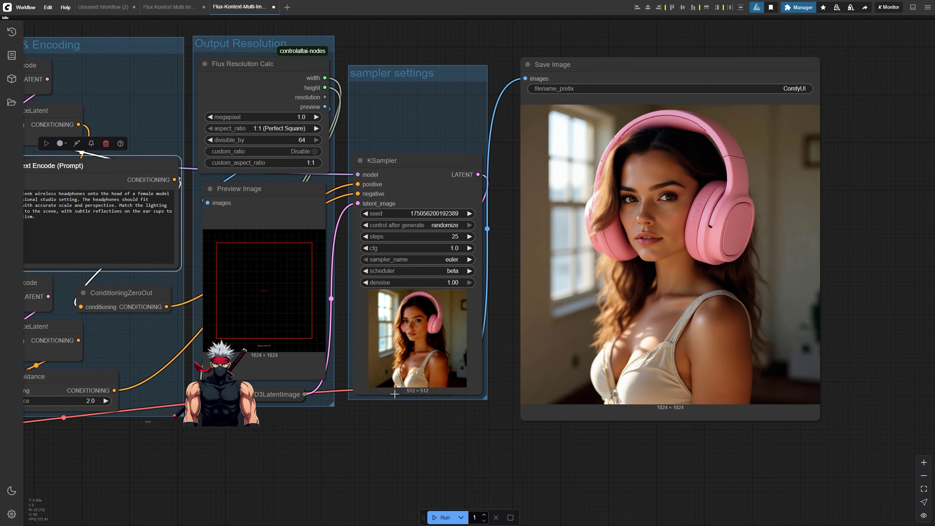
pyautogui.moveTo(578, 425); pyautogui.dragTo(517, 425)
pyautogui.scroll(-1, 519, 425)
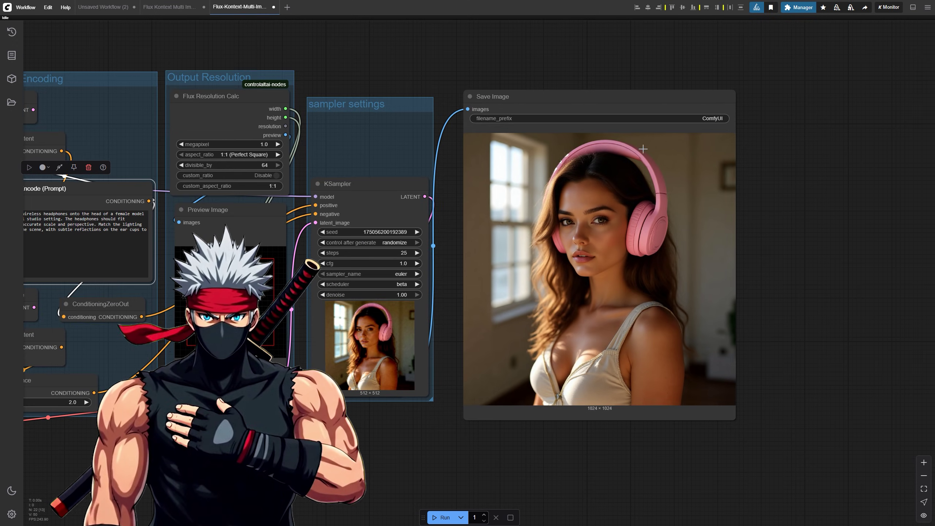
pyautogui.moveTo(795, 219); pyautogui.dragTo(734, 223)
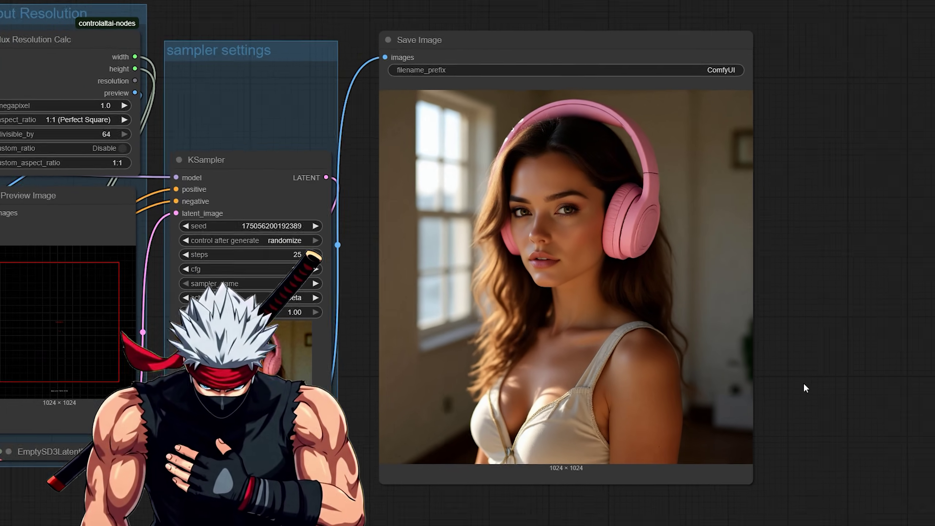